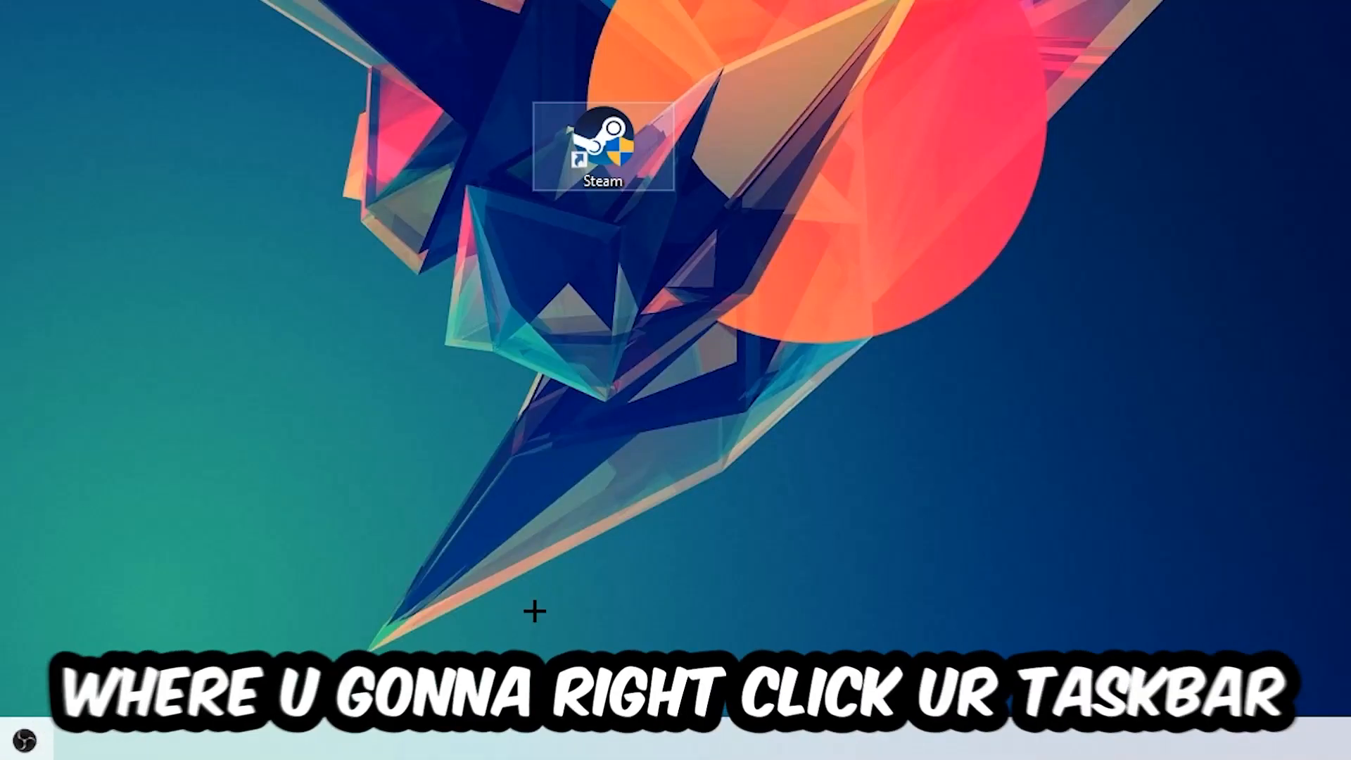
Launch Task Manager from the taskbar menu, maximise it, then close it.
{"action": "right_click", "coordinate": [633, 745]}
{"action": "left_click", "coordinate": [631, 617]}
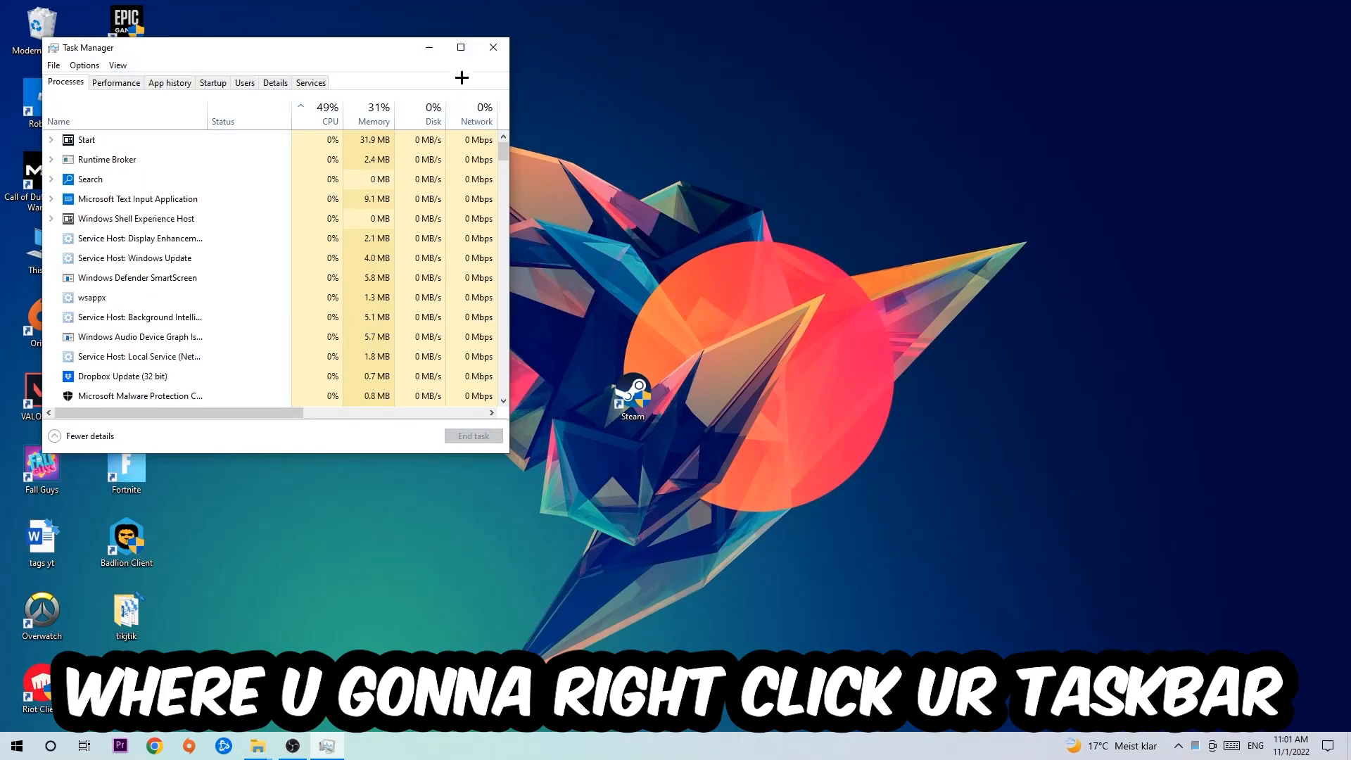
{"action": "double_click", "coordinate": [460, 30]}
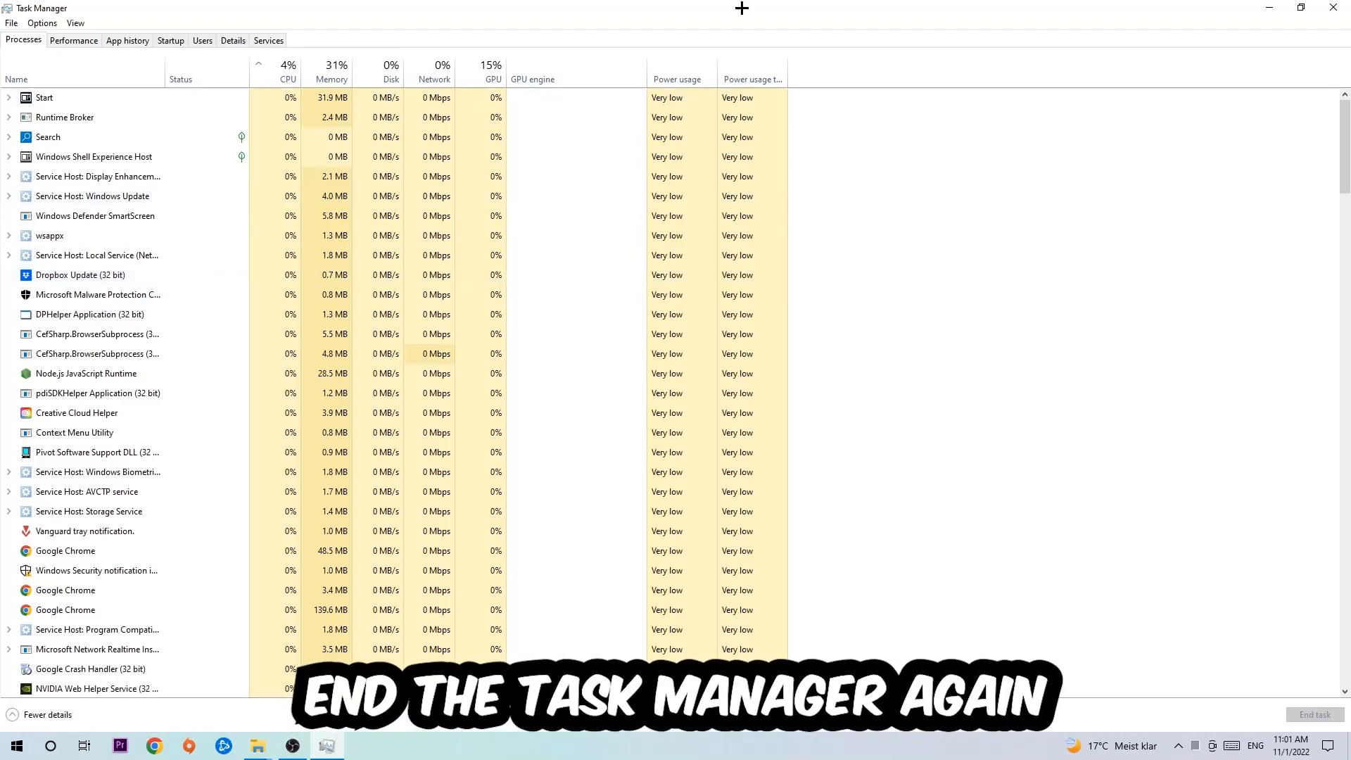
{"action": "left_click", "coordinate": [1332, 9]}
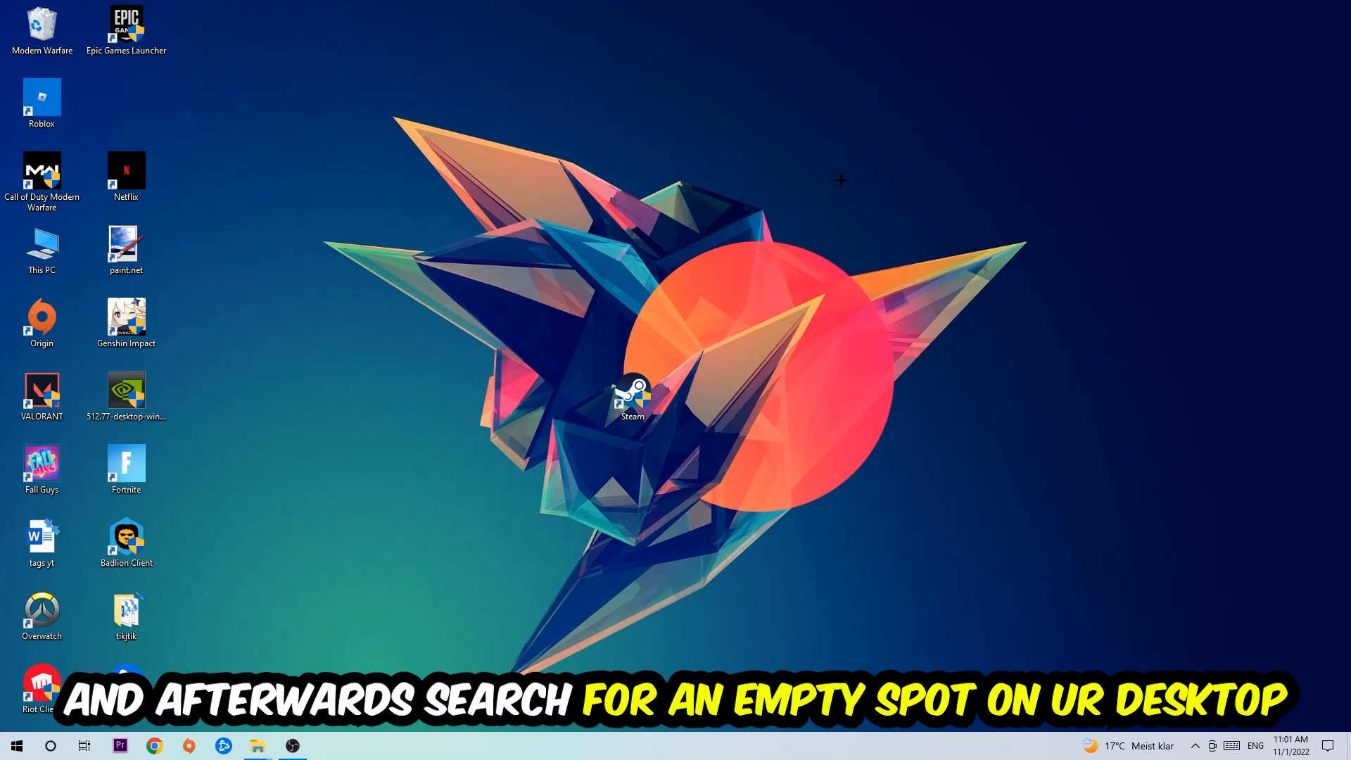
Open Display settings from the desktop right-click menu.
{"action": "right_click", "coordinate": [841, 181]}
{"action": "mouse_move", "coordinate": [591, 151]}
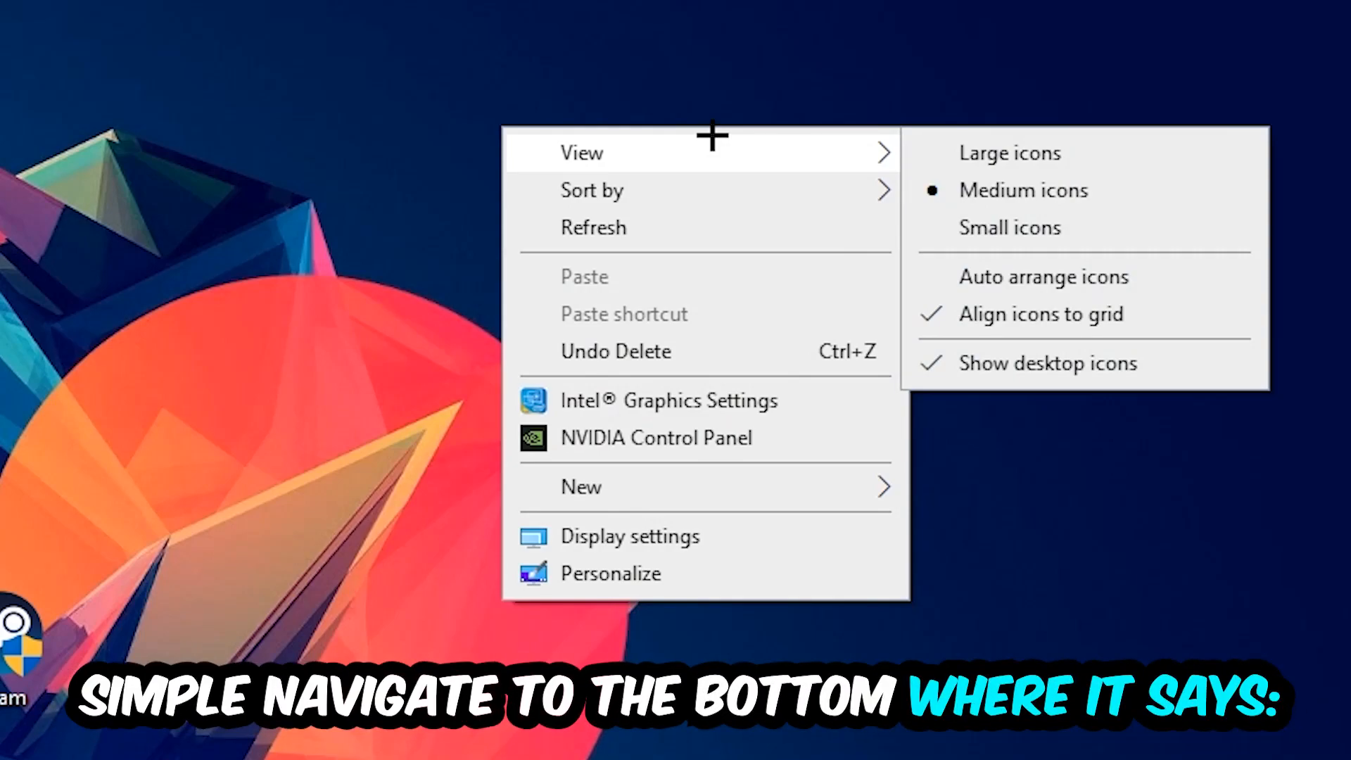
{"action": "left_click", "coordinate": [684, 540]}
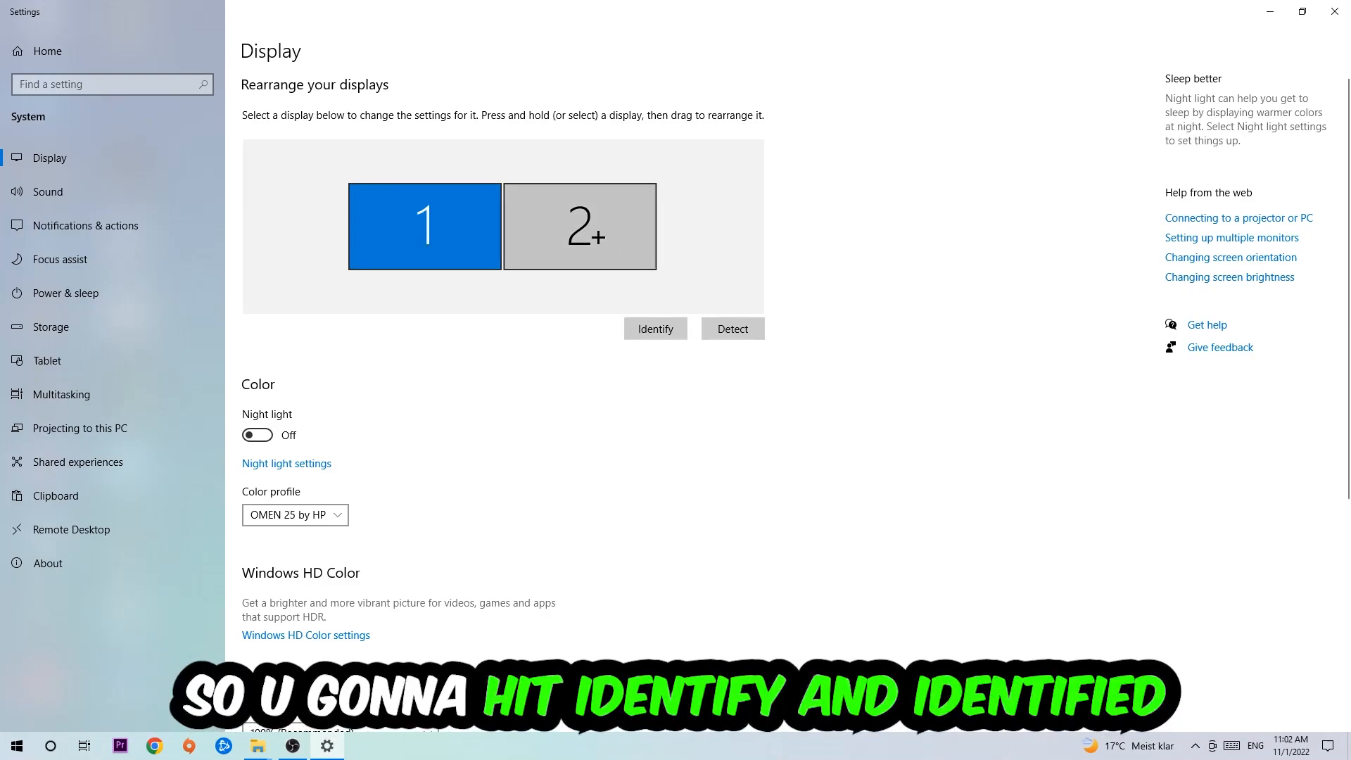
{"action": "scroll", "coordinate": [599, 238], "scroll_direction": "down", "scroll_amount": 3}
{"action": "scroll", "coordinate": [598, 239], "scroll_direction": "down", "scroll_amount": 1}
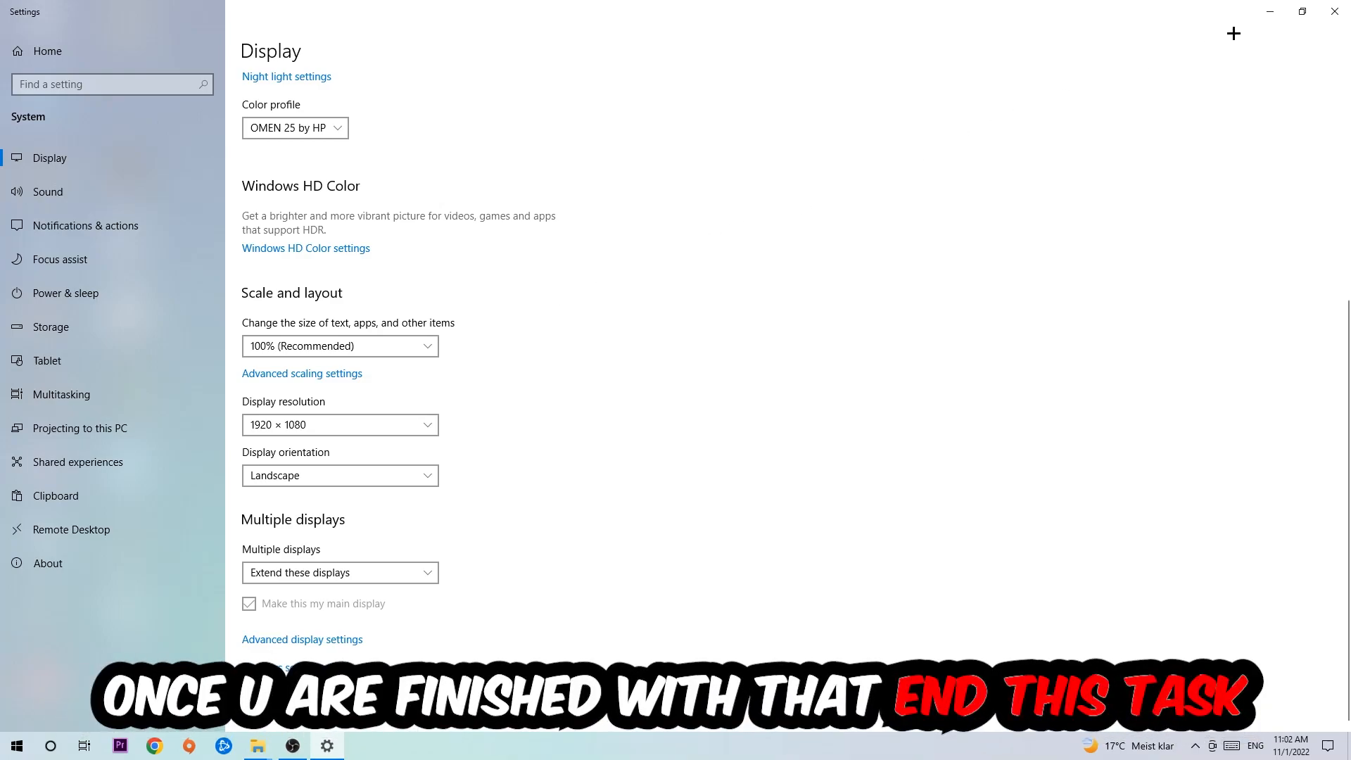
Close the Settings window after reviewing 100% scale and 1920 × 1080 resolution.
{"action": "left_click", "coordinate": [1333, 12]}
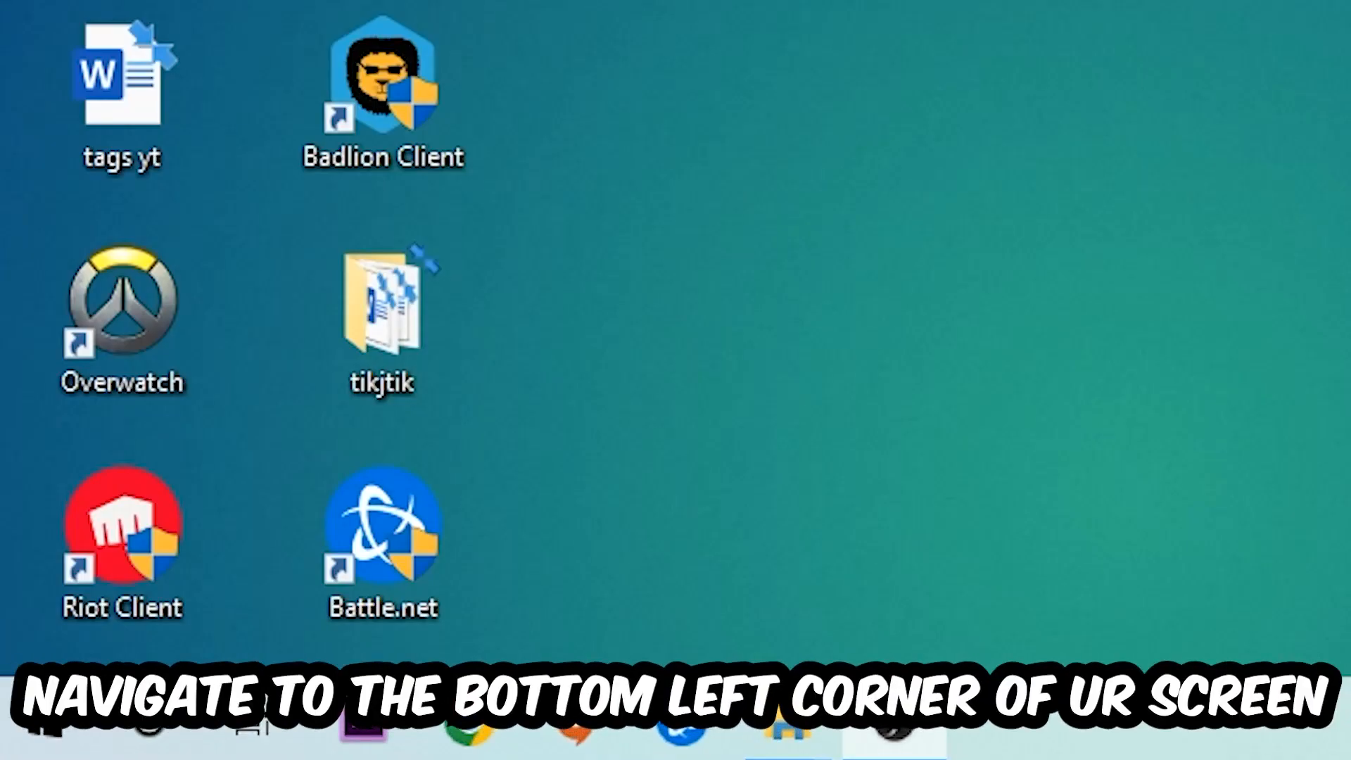
{"action": "left_click", "coordinate": [43, 739]}
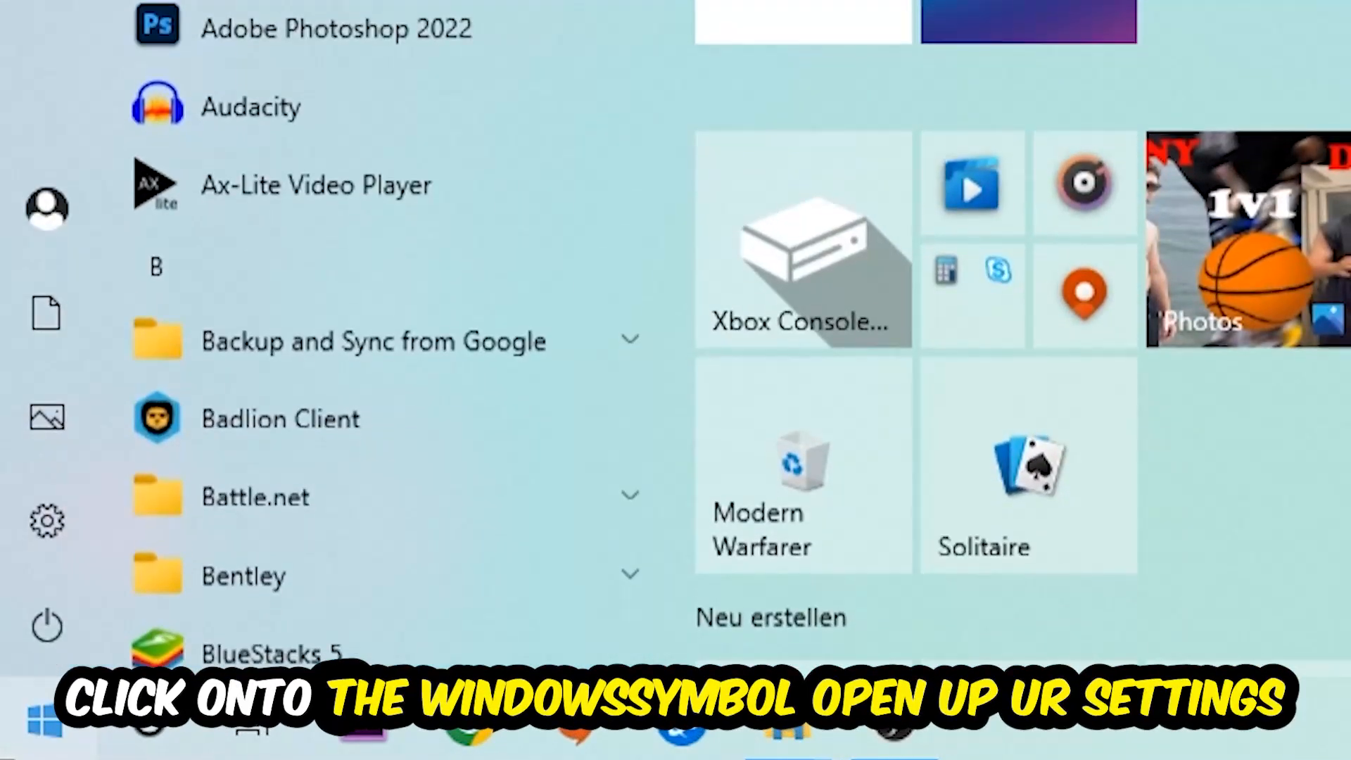
{"action": "left_click", "coordinate": [42, 523]}
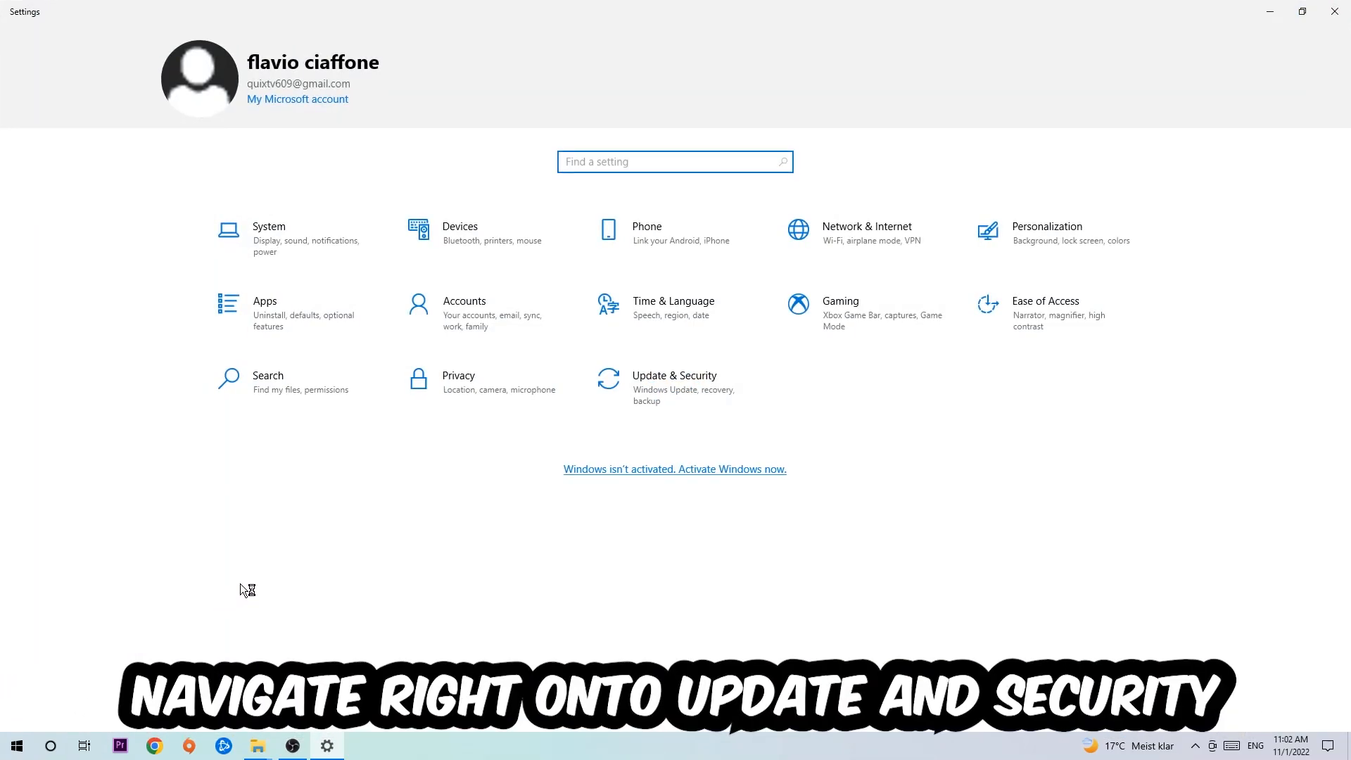
{"action": "left_click", "coordinate": [654, 384]}
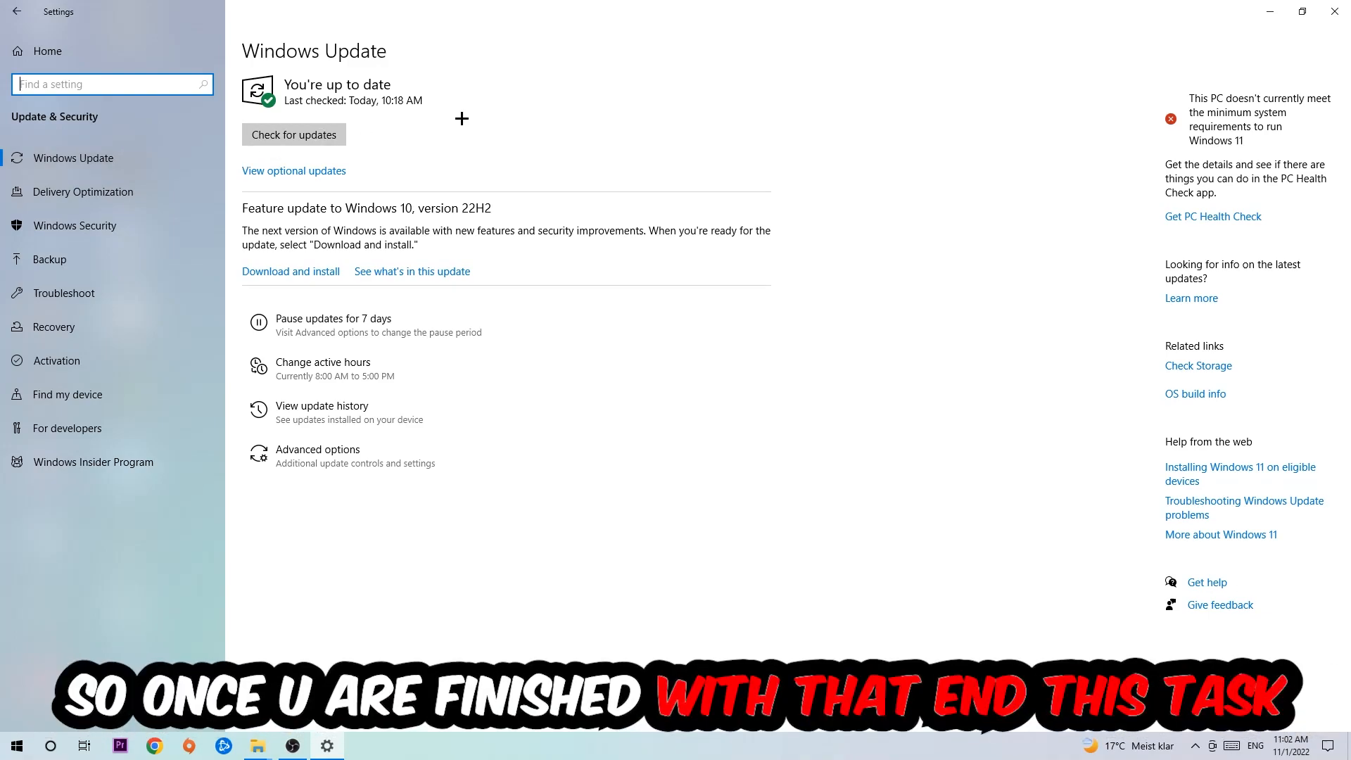
{"action": "left_click", "coordinate": [1334, 12]}
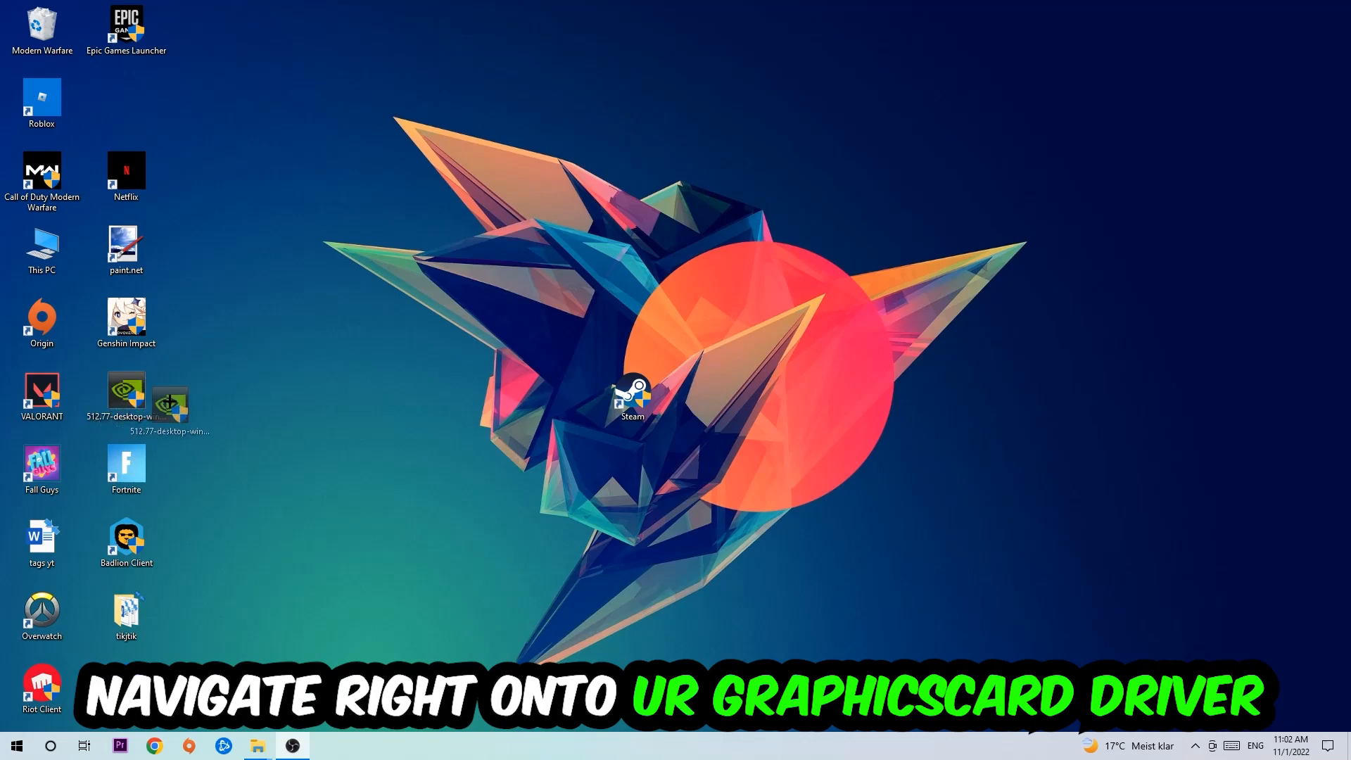
Drag the NVIDIA 512.77 driver installer to the desktop centre and clear the selection.
{"action": "mouse_move", "coordinate": [126, 392]}
{"action": "left_mouse_down"}
{"action": "mouse_move", "coordinate": [549, 254]}
{"action": "mouse_move", "coordinate": [712, 222]}
{"action": "left_mouse_up"}
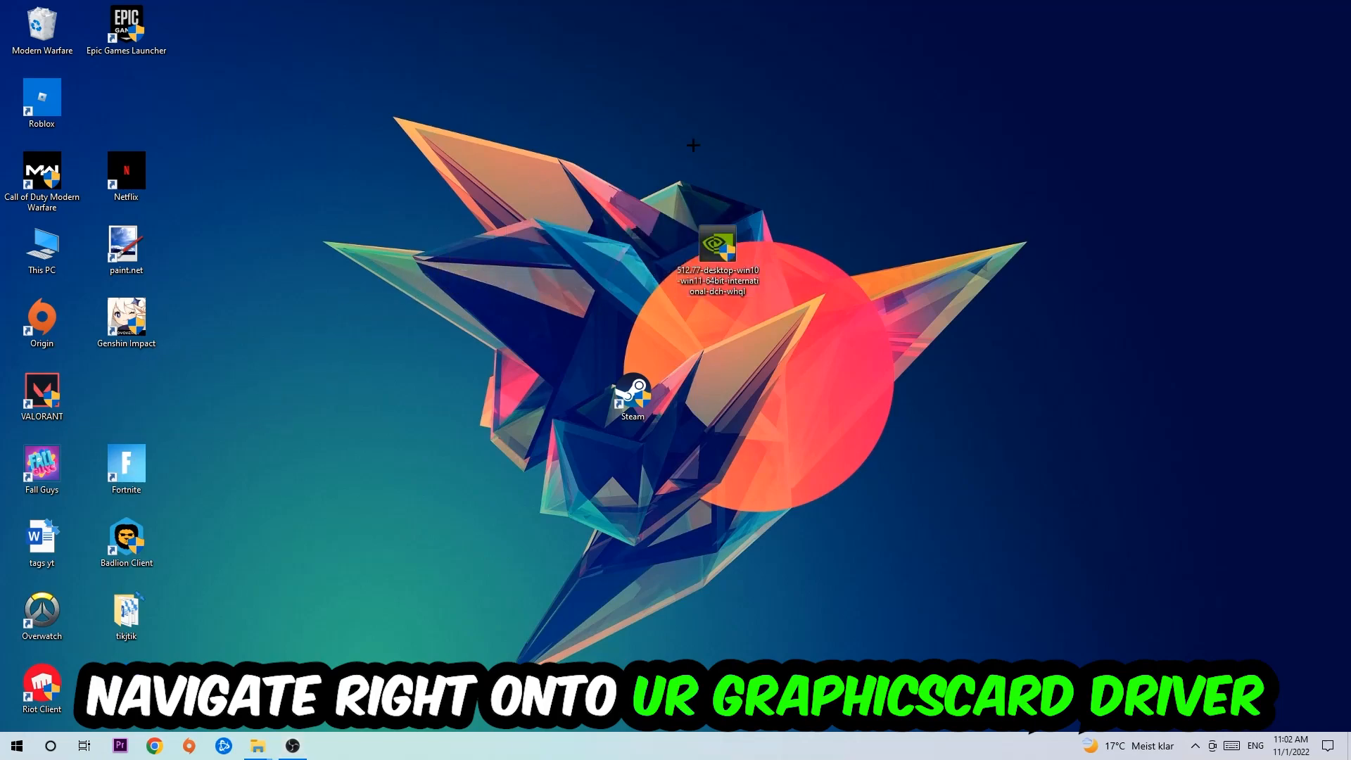
{"action": "left_click", "coordinate": [561, 166]}
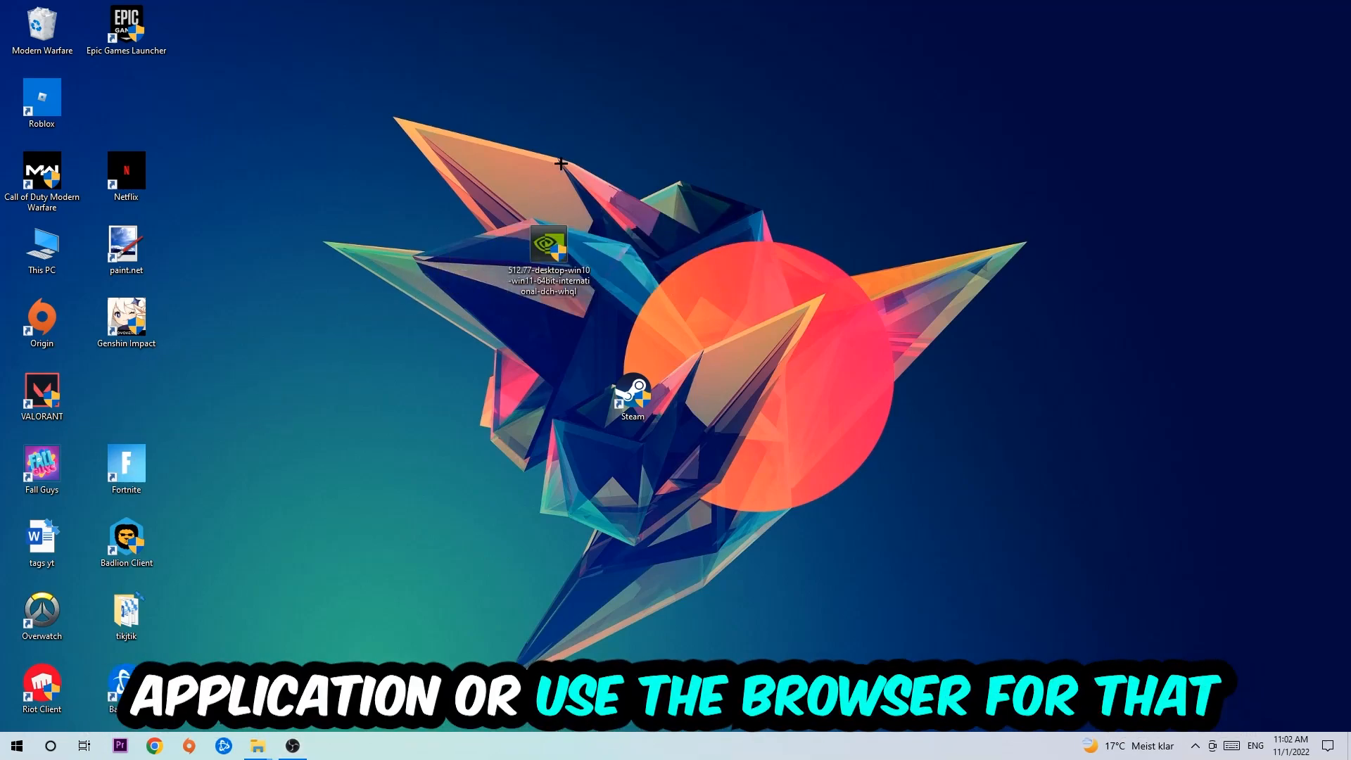